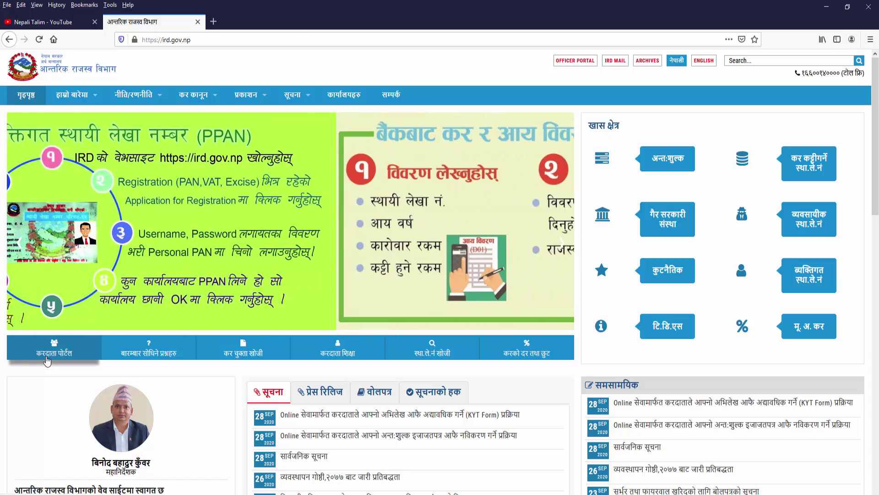
Open the करदाता पोर्टल (Taxpayer Portal) from the IRD homepage and switch to its Online E-Services tab.
left_click(46, 361)
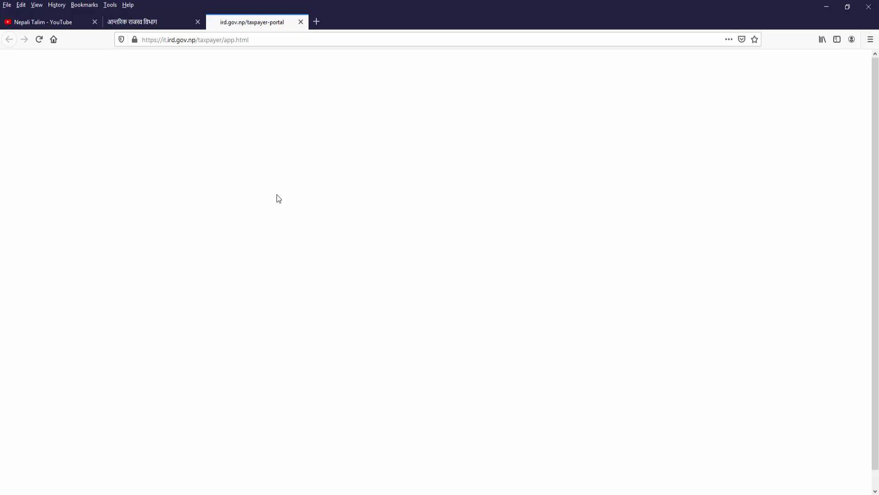
left_click(167, 24)
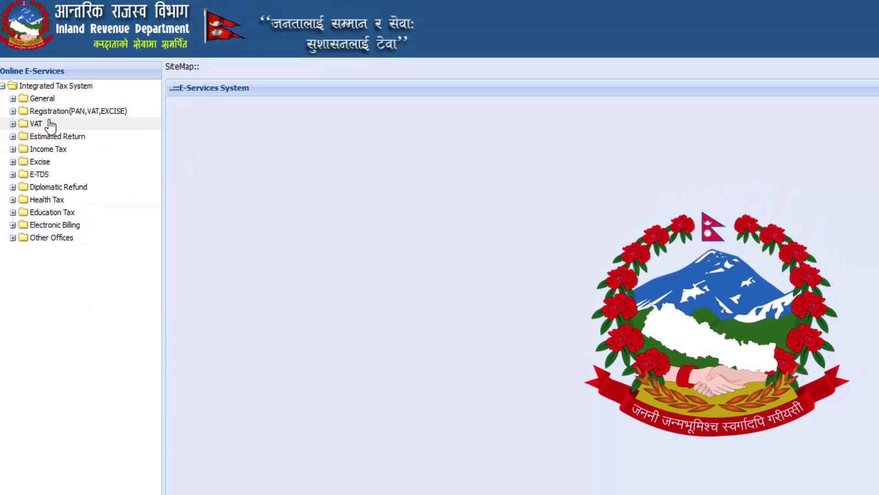
Expand General in the e-services tree and bring up the Taxpayer Login form.
left_click(13, 99)
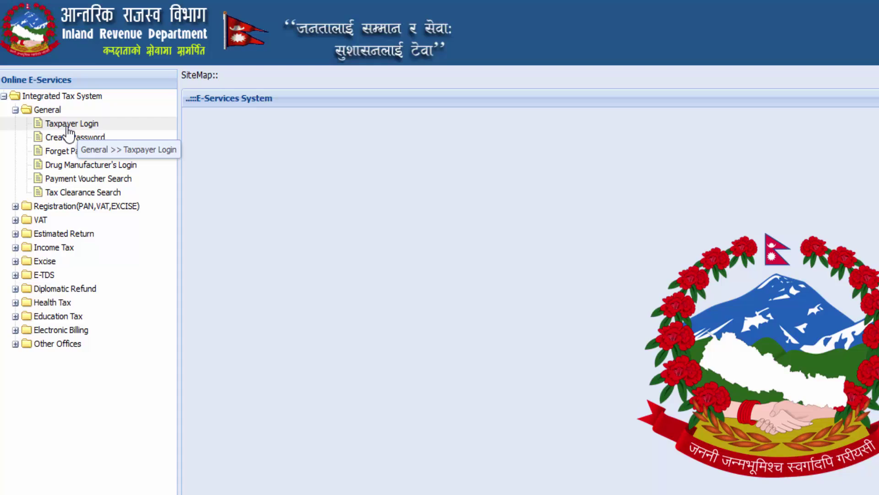
left_click(68, 124)
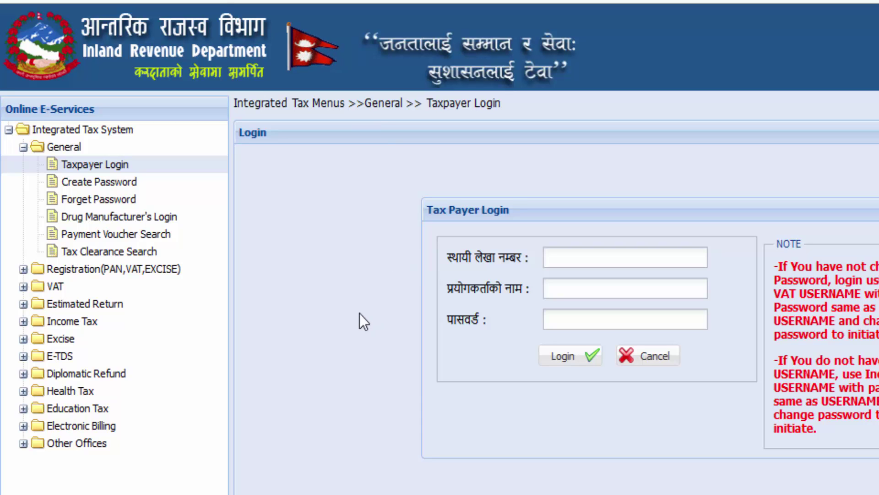
On the Create Password form, enter the taxpayer's PAN so name, username, email and mobile auto-fill.
left_click(117, 188)
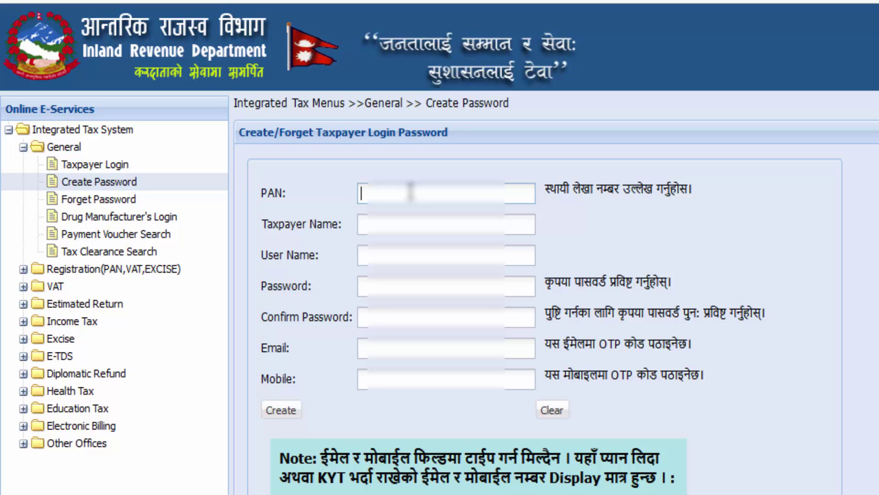
type("6")
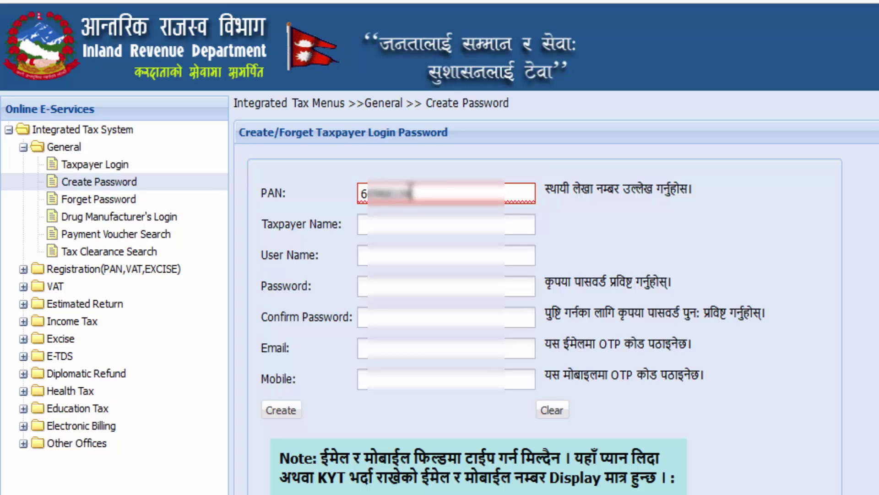
type("0")
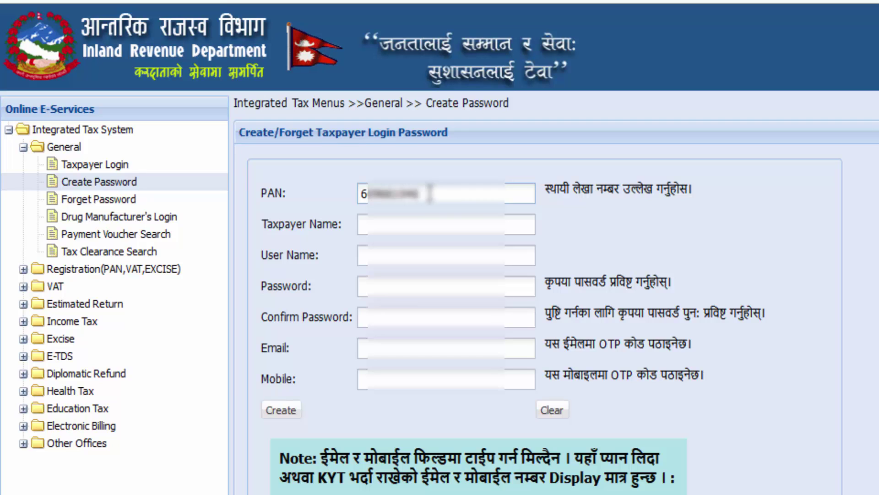
left_click(397, 227)
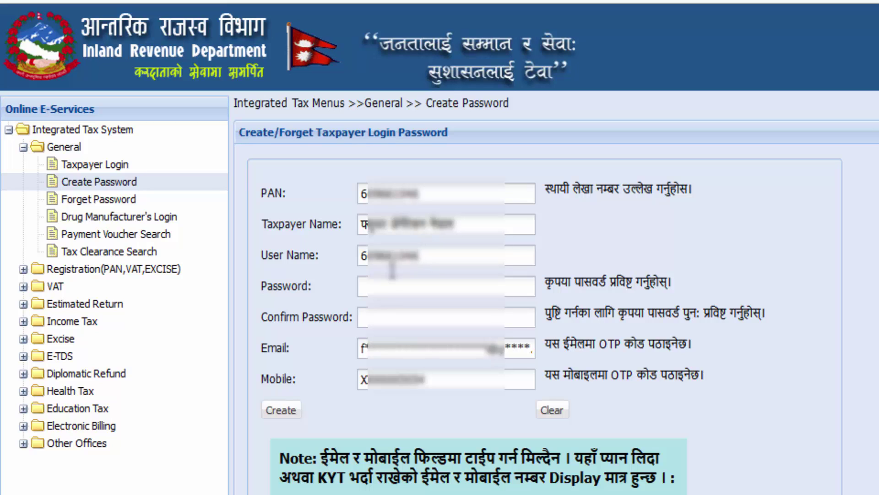
left_click(383, 285)
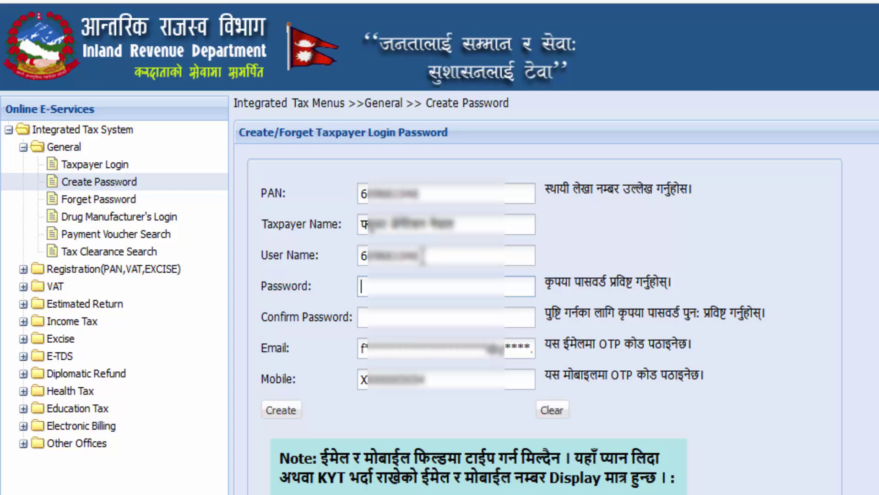
Enter the new login password in both Password and Confirm Password fields.
type("**********")
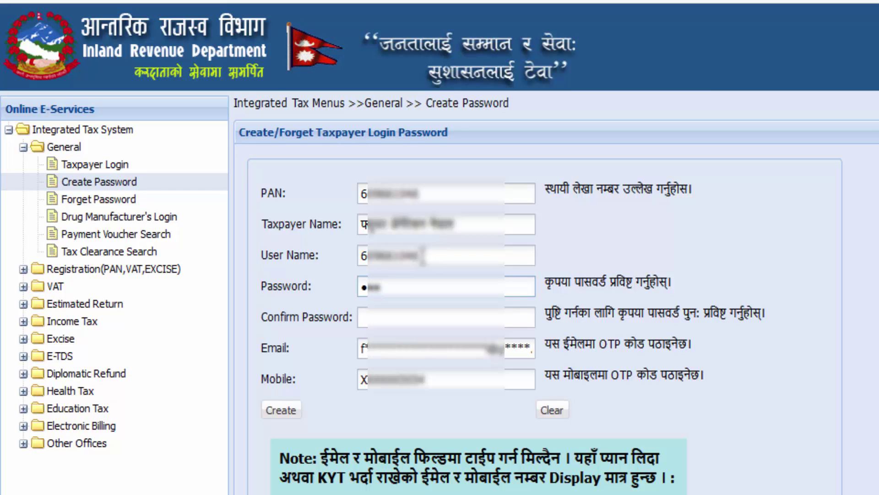
type("*****")
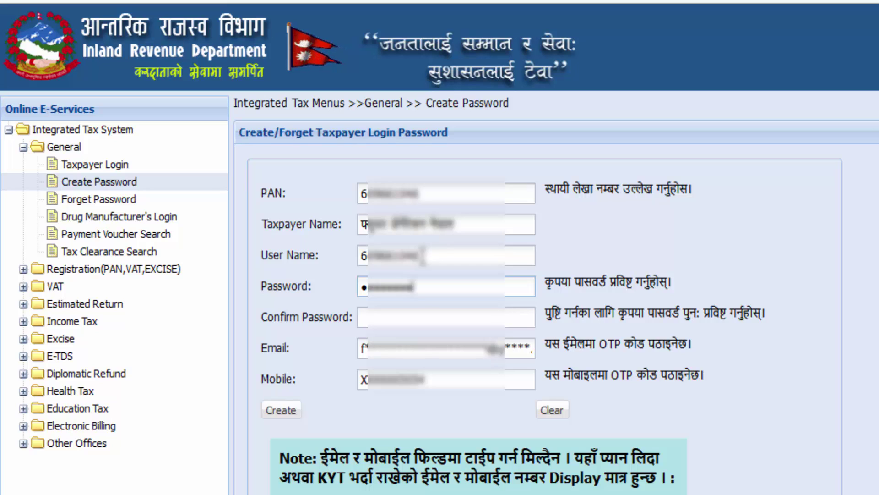
left_click(402, 311)
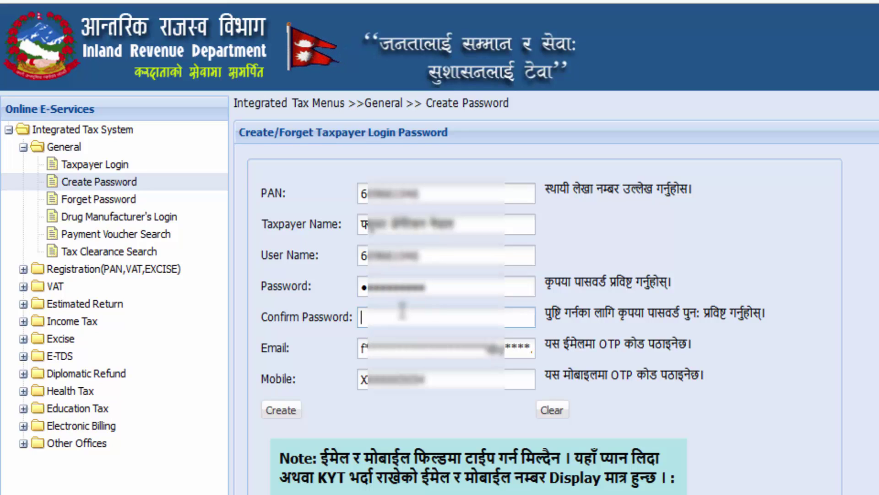
type("*")
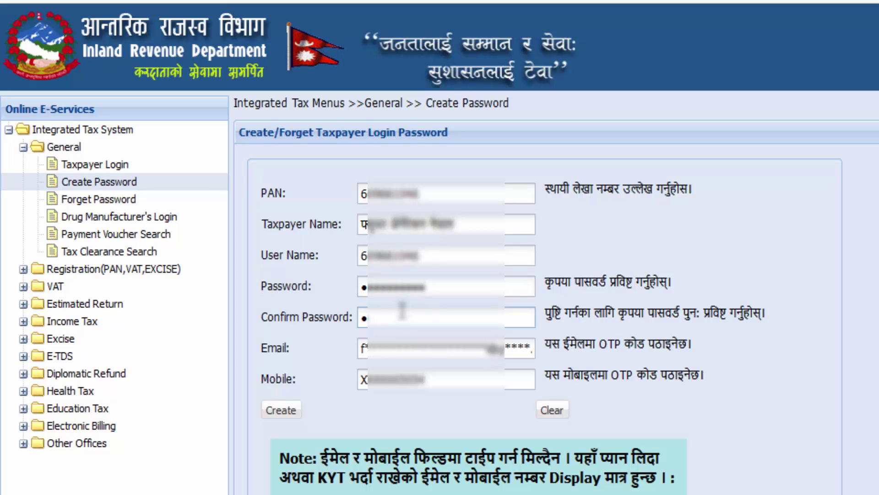
type("********")
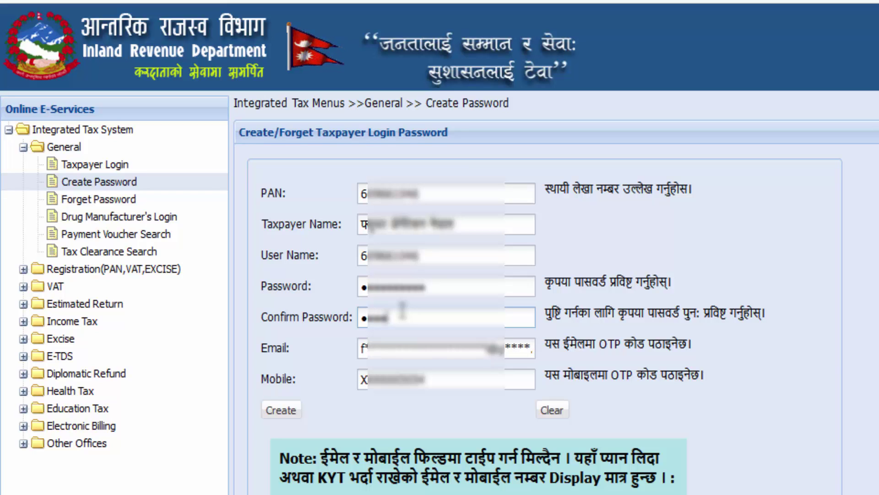
type("***")
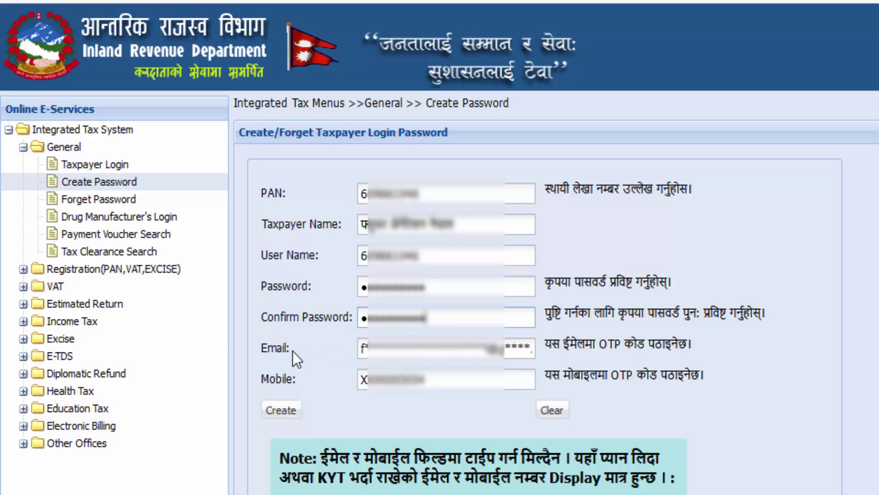
left_click(436, 352)
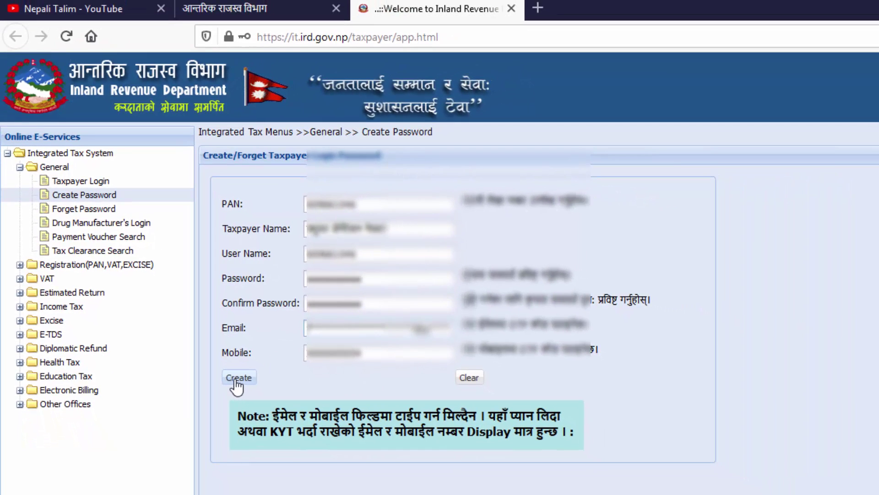
Submit the Create Password form and verify it with the OTP code from the LOGIN_OTP email.
left_click(251, 390)
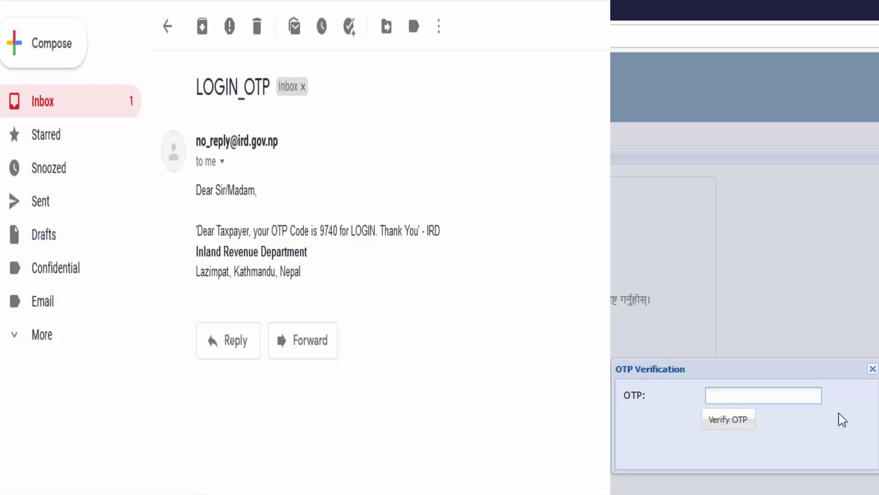
type("740")
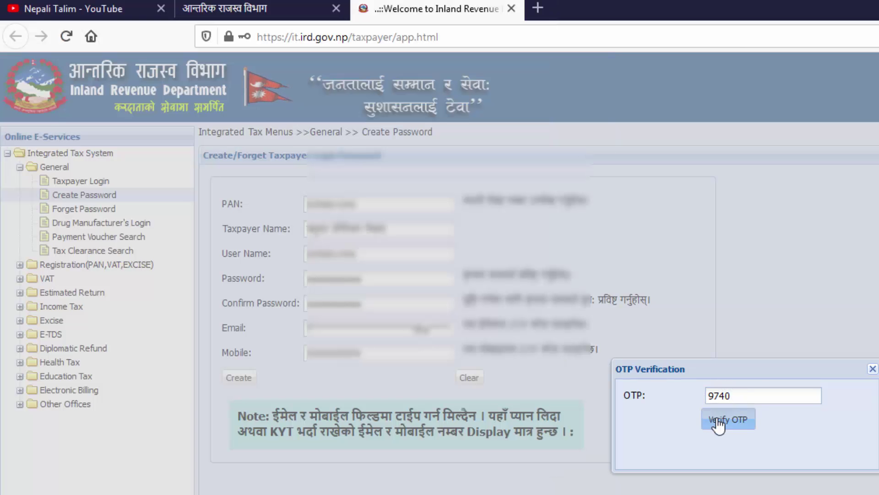
left_click(718, 426)
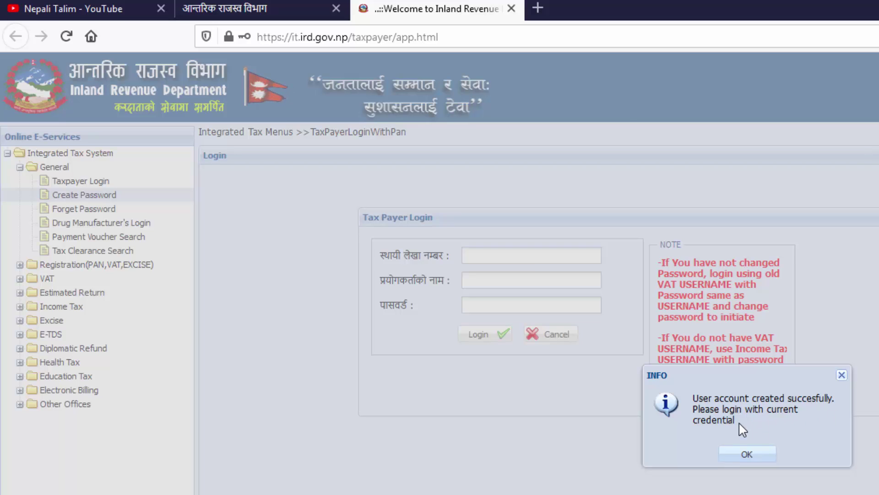
Close the account-created INFO popup and reopen General > Taxpayer Login with the PAN field focused.
triple_click(695, 422)
left_click(753, 411)
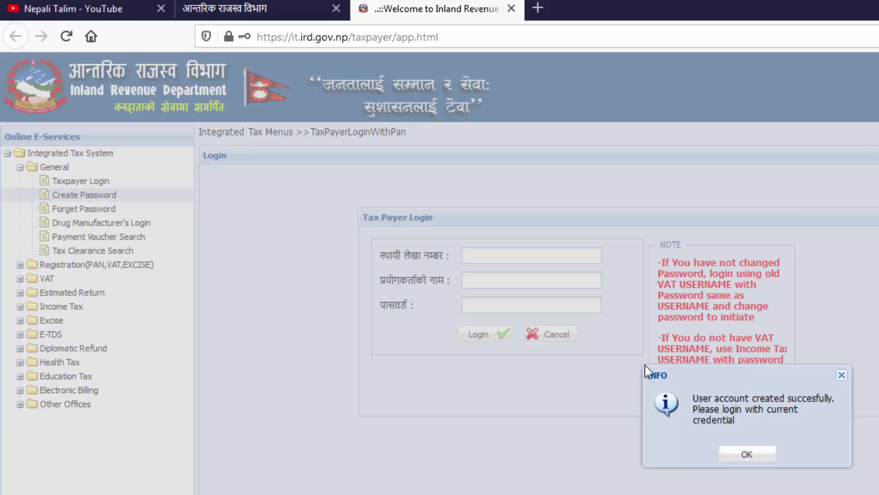
left_click(747, 454)
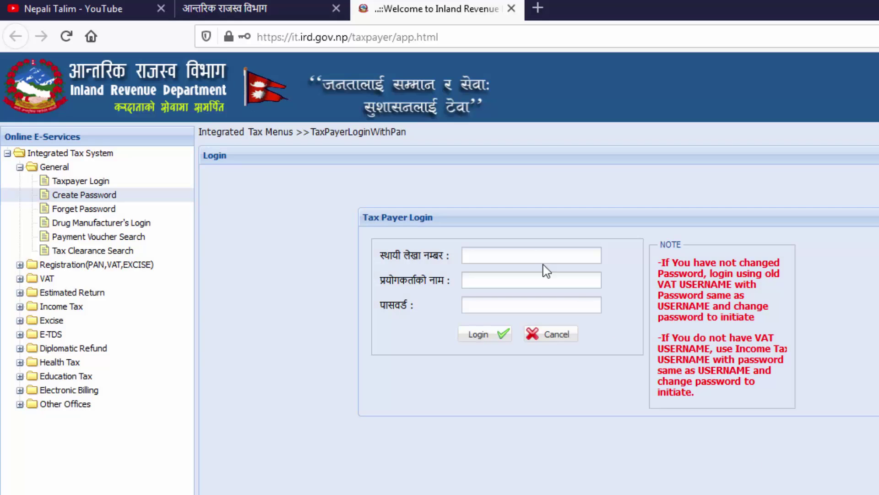
left_click(73, 180)
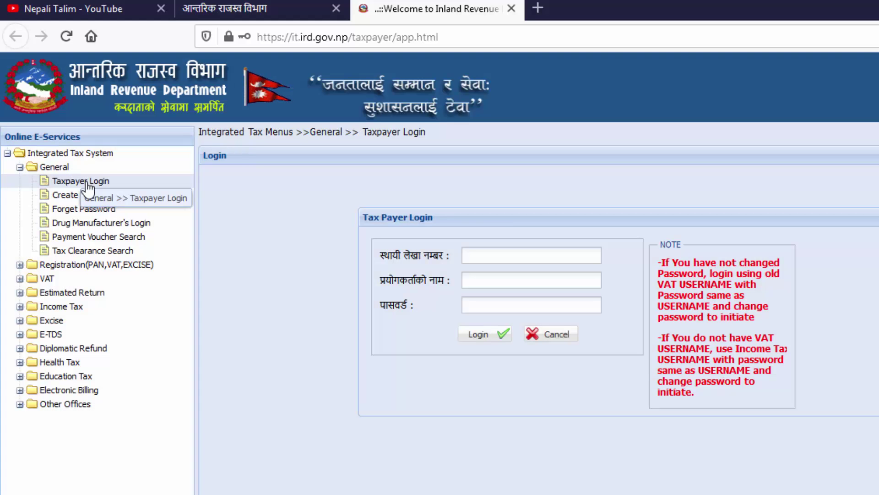
left_click(87, 185)
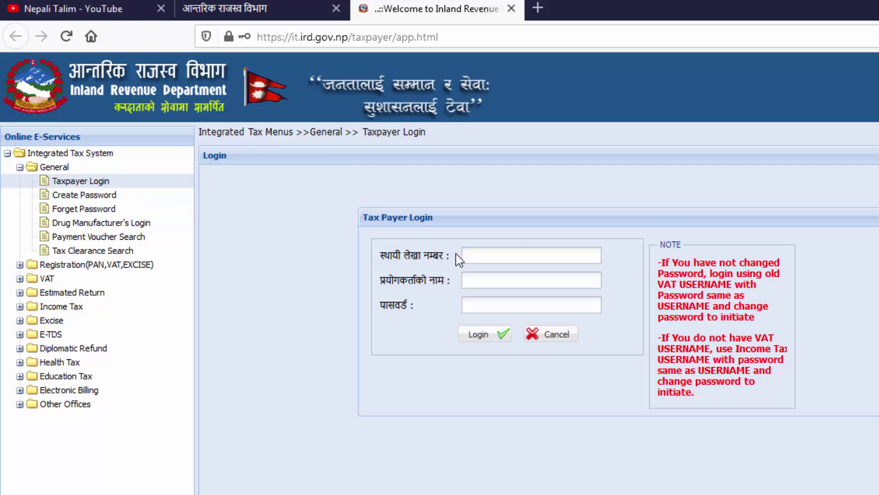
left_click(471, 253)
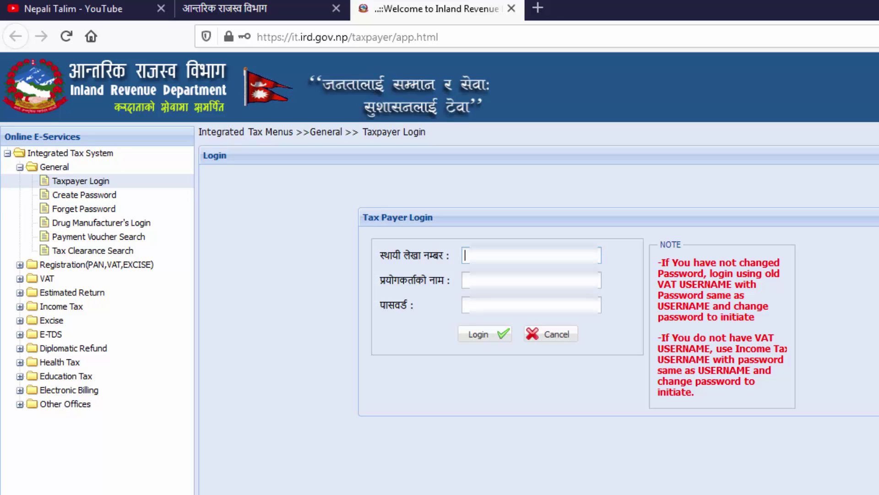
Log in with the PAN, the same PAN copied as username, and the new password.
type("6")
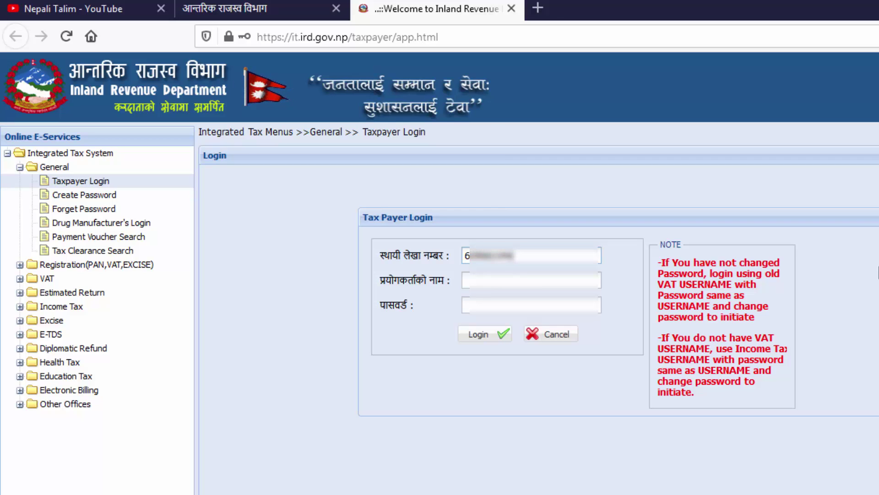
left_click(524, 279)
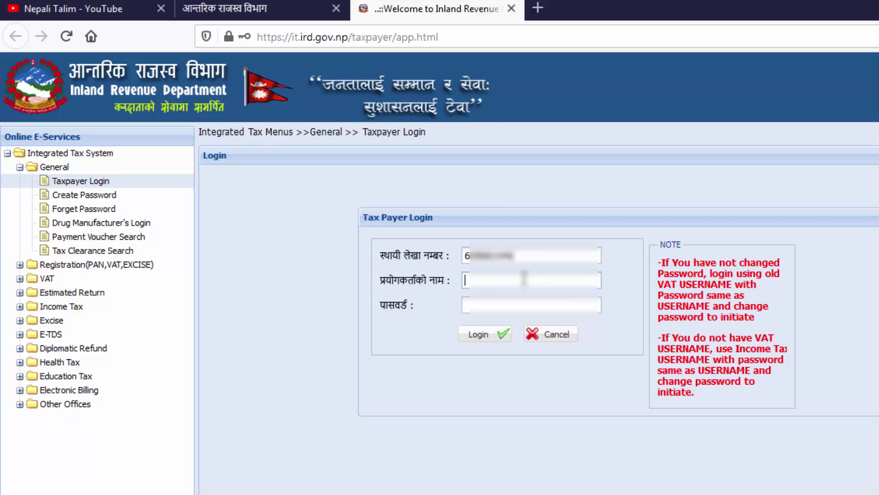
key("shift+Tab")
key("ctrl+c")
left_click(524, 279)
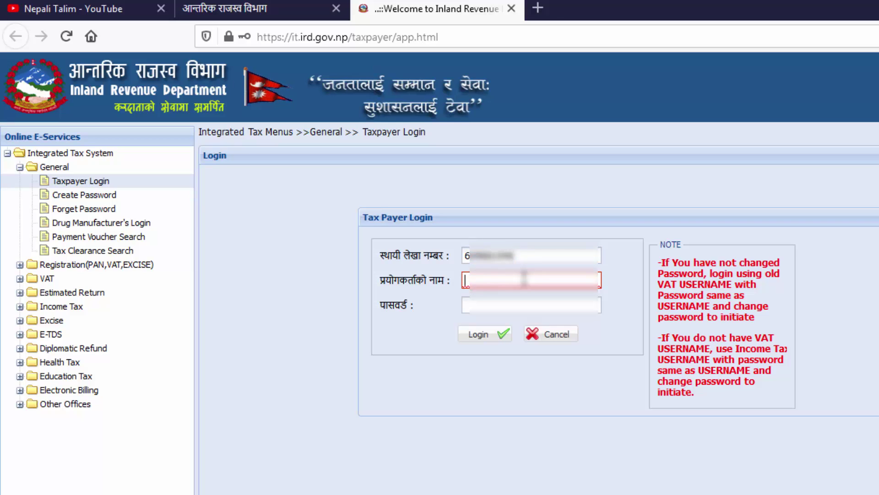
key("ctrl+v")
left_click(511, 297)
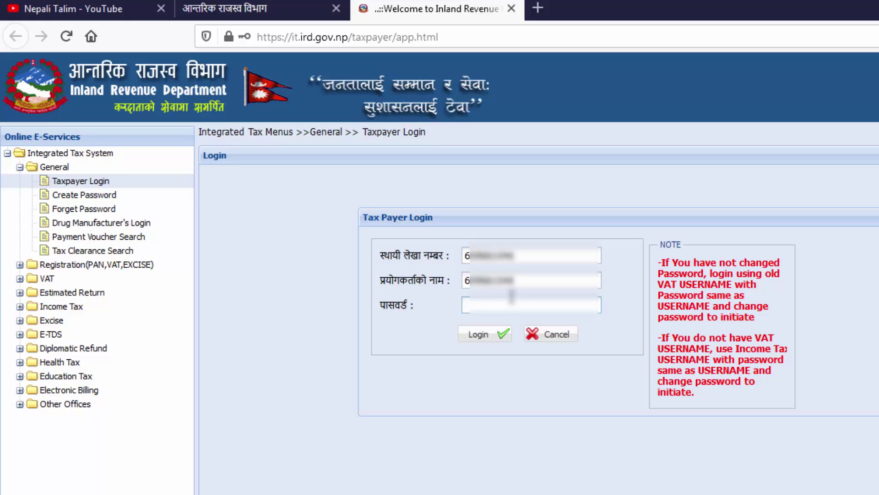
type("••••••")
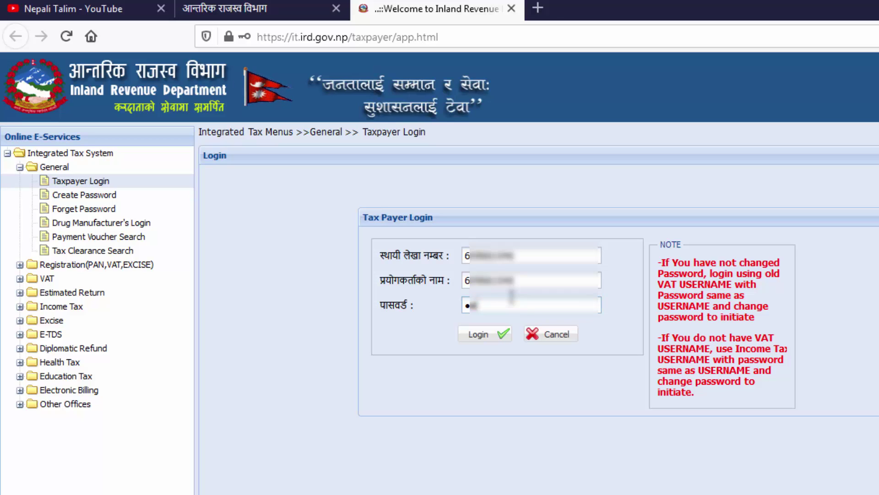
type("•••")
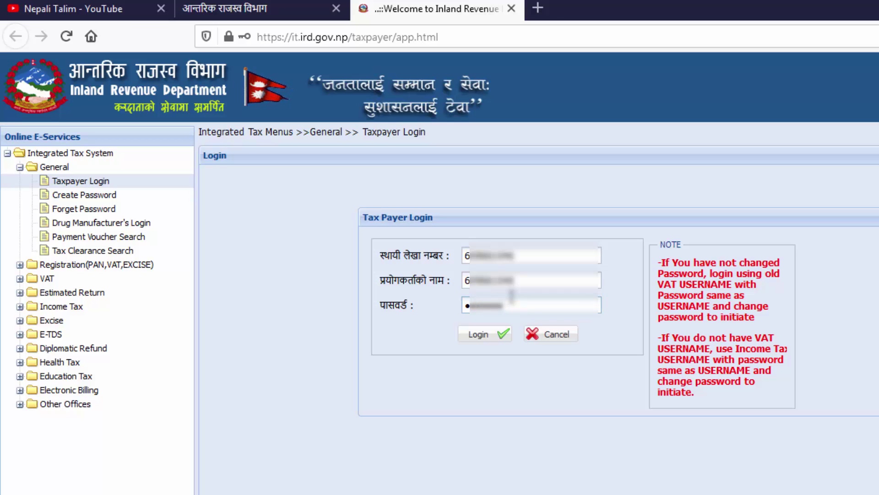
type("••••")
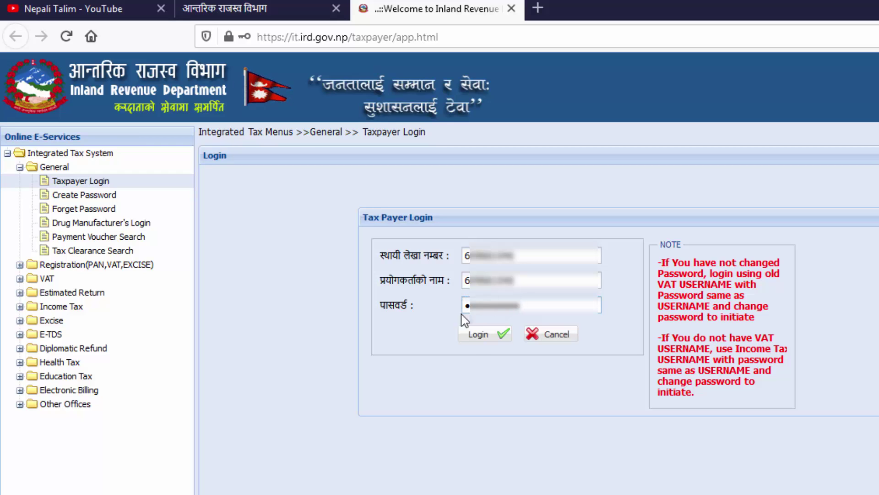
left_click(476, 336)
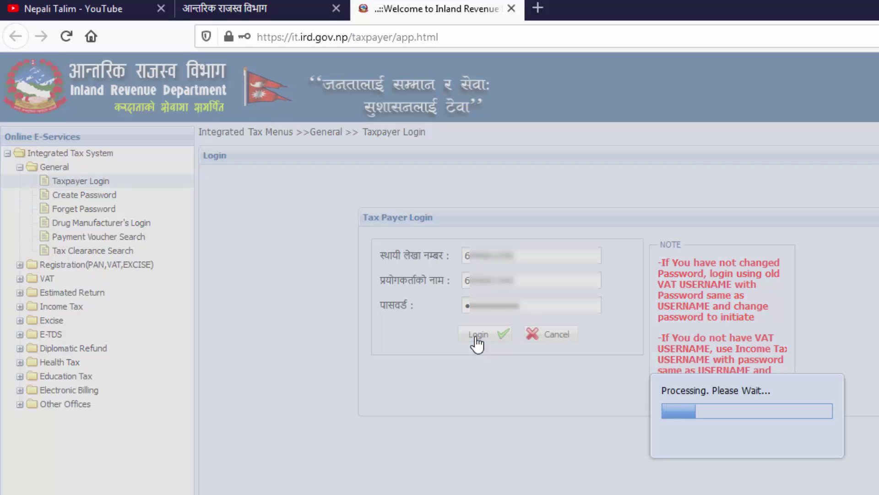